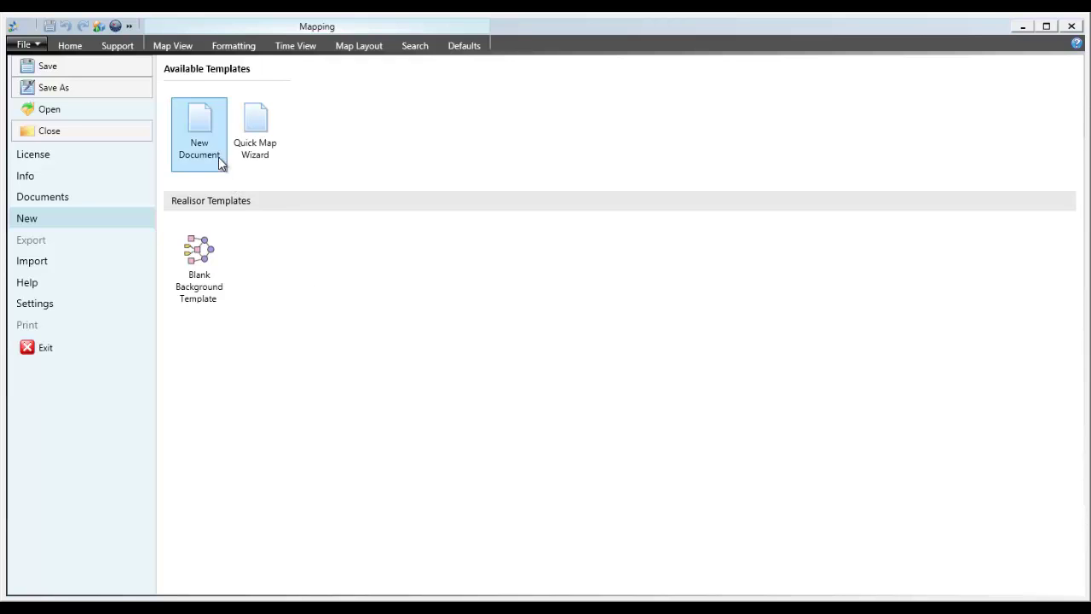
# - Create a new blank mapping document and show the node tools
pyautogui.click(213, 150)
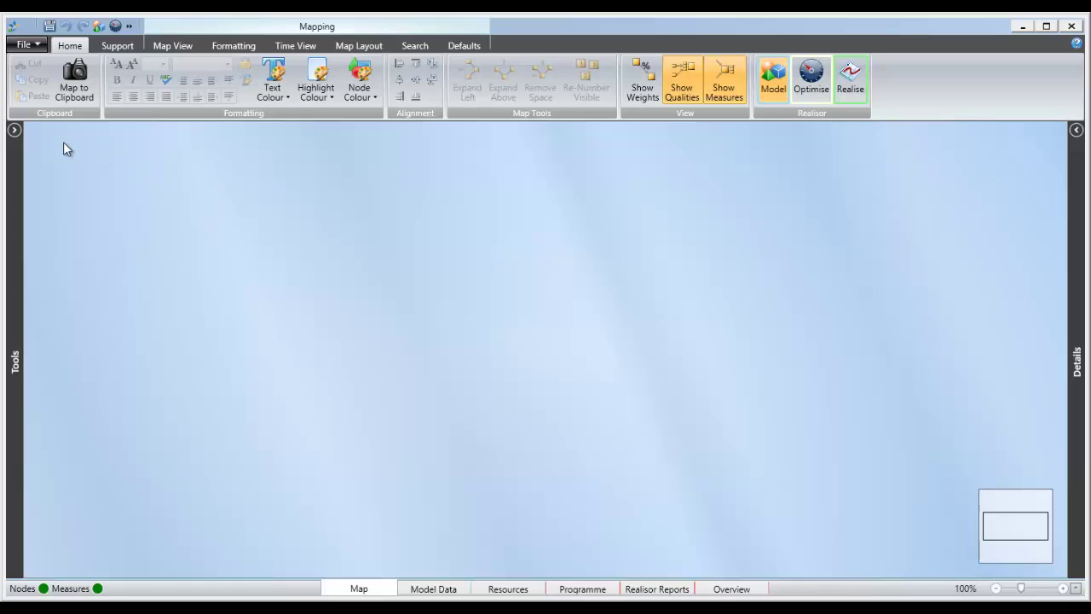
pyautogui.click(14, 131)
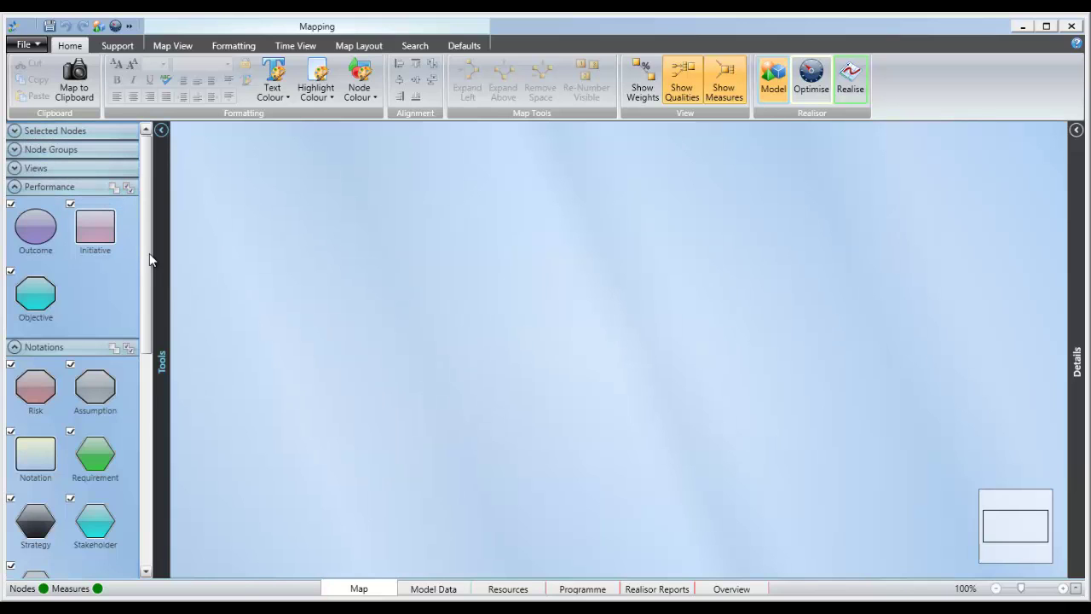
pyautogui.moveTo(150, 261); pyautogui.dragTo(154, 227)
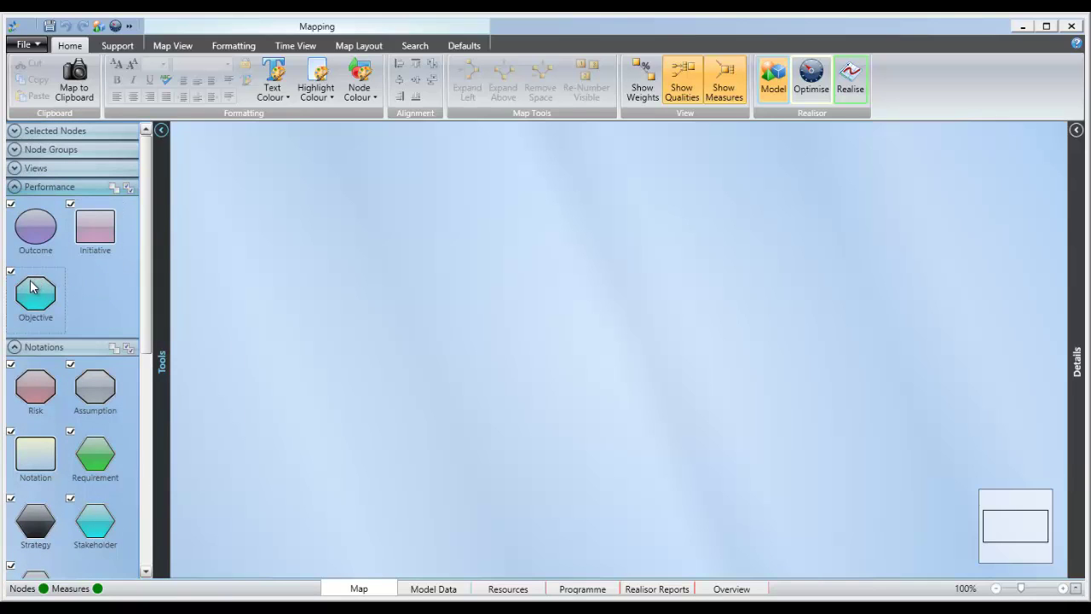
# - Add an Objective node to the map and reposition it in the upper part of the canvas
pyautogui.moveTo(31, 287); pyautogui.dragTo(265, 352)
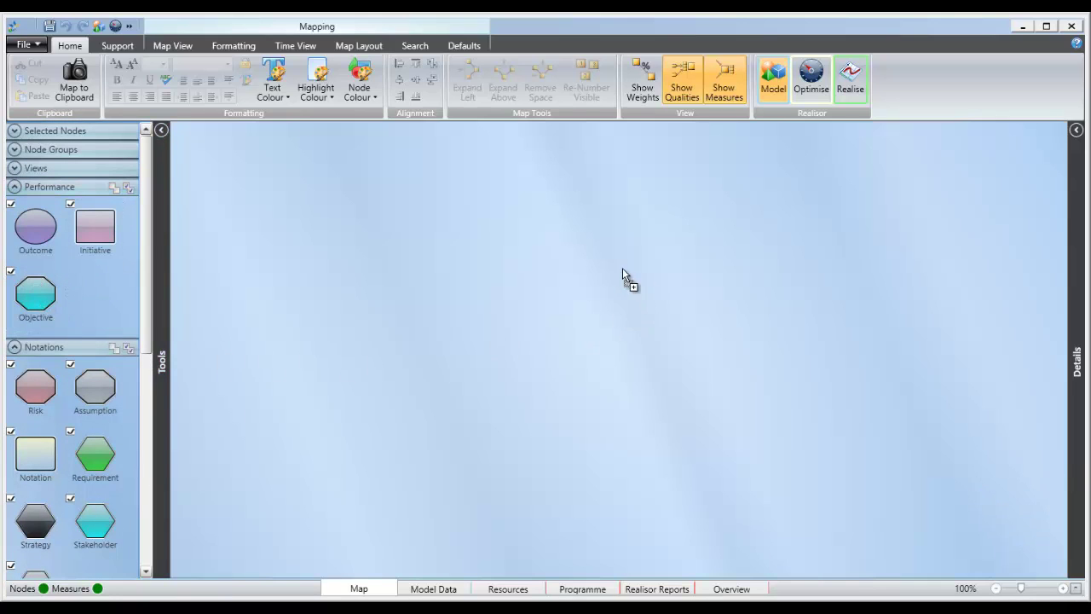
pyautogui.moveTo(623, 267); pyautogui.dragTo(601, 255)
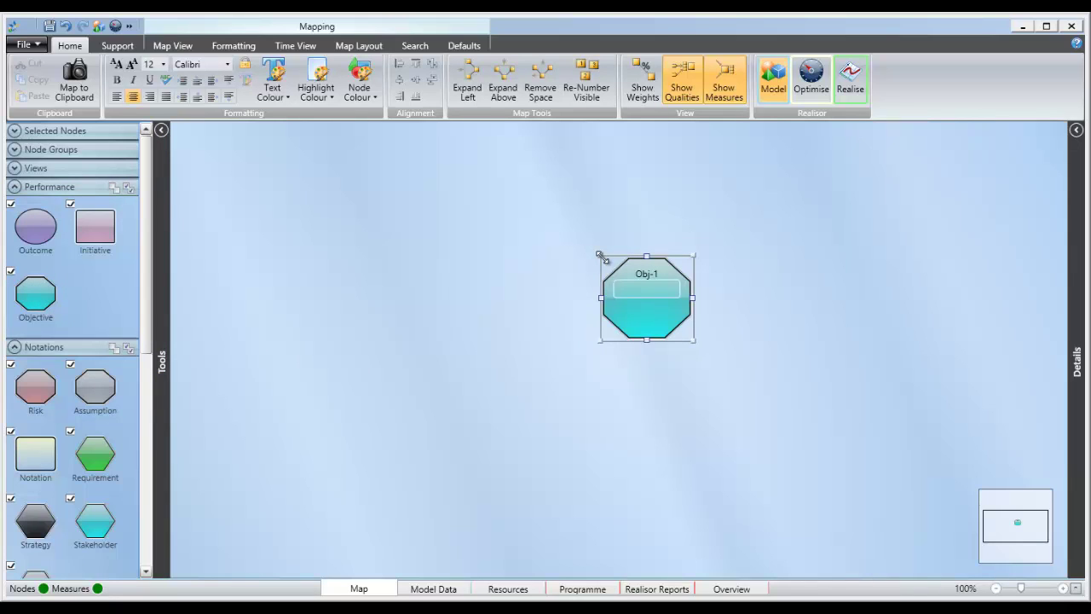
pyautogui.click(639, 301)
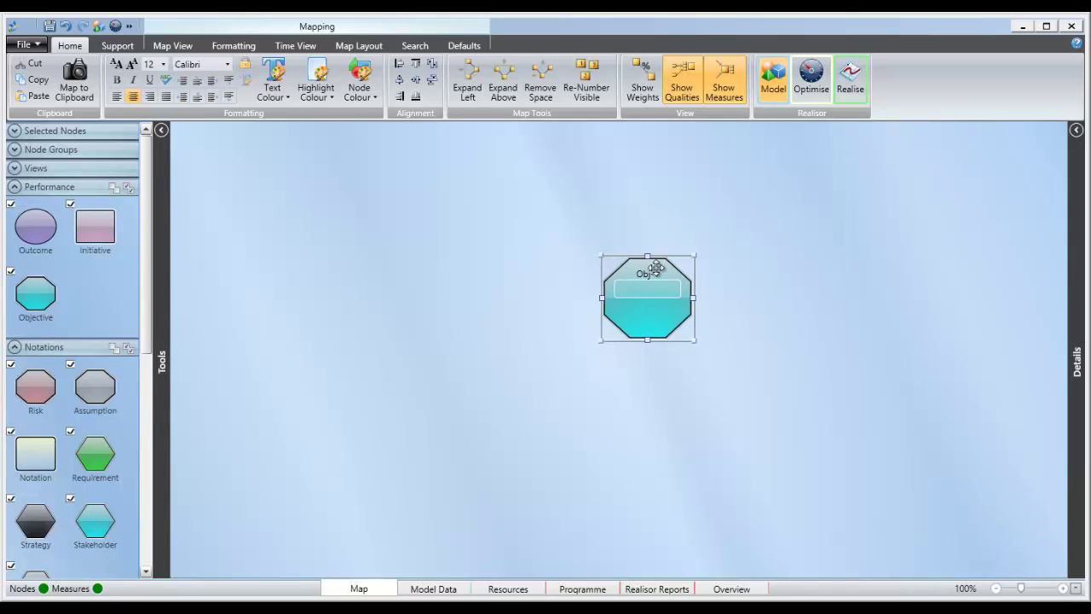
pyautogui.moveTo(655, 269); pyautogui.dragTo(593, 208)
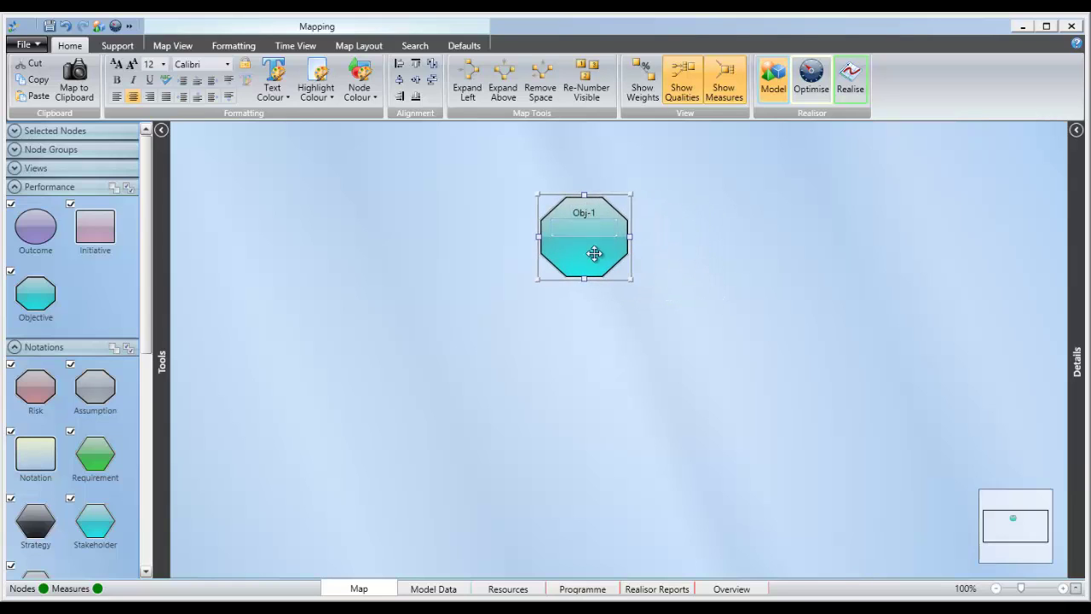
pyautogui.moveTo(594, 253); pyautogui.dragTo(741, 293)
pyautogui.click(730, 266)
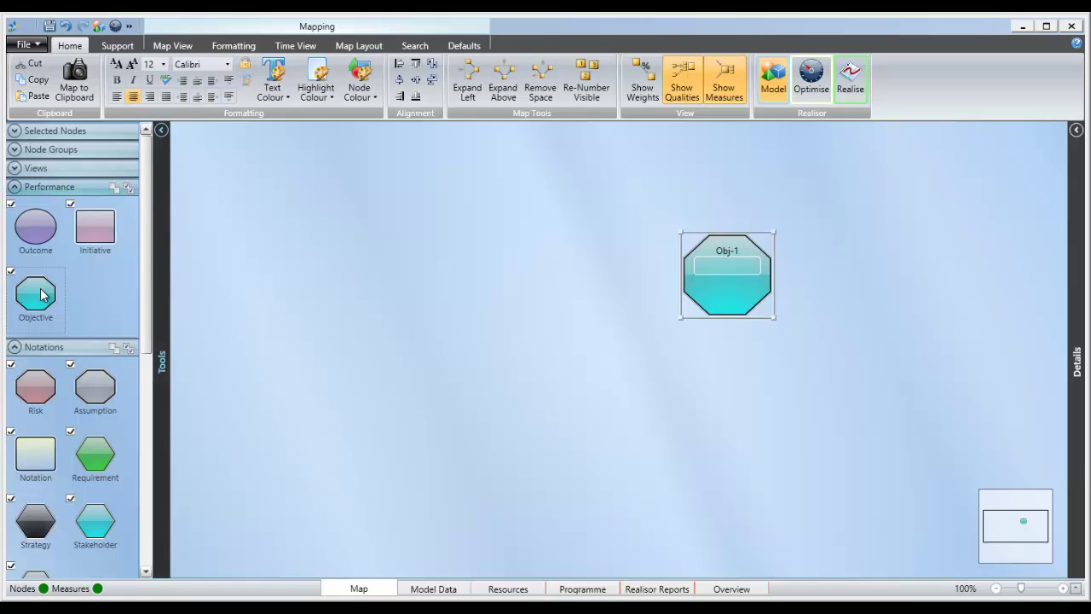
pyautogui.click(843, 487)
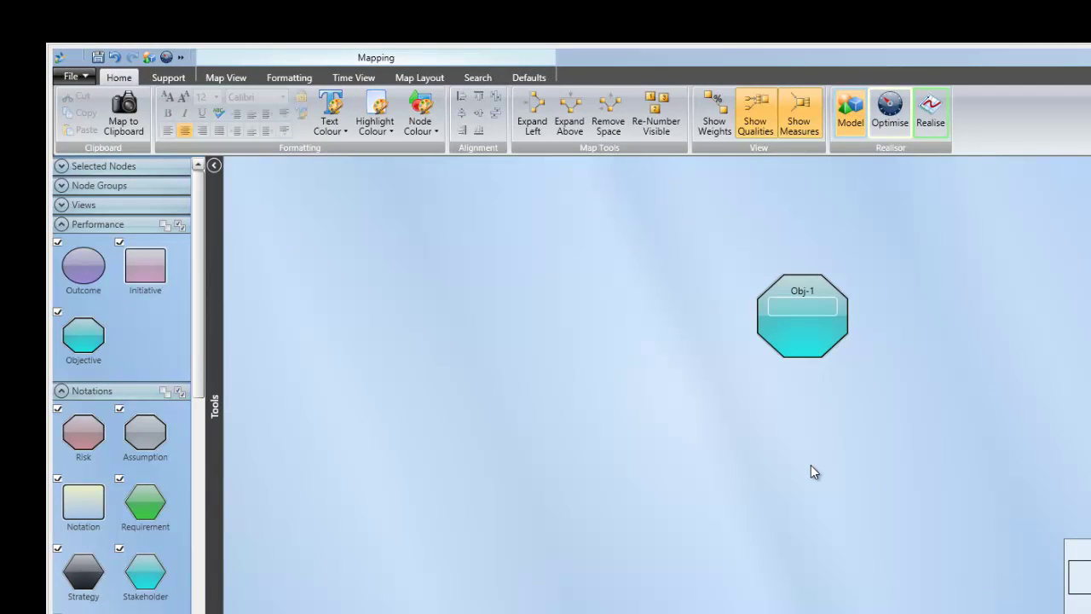
# - Add a new Outcome node to the empty map area below and to the left of the objective
pyautogui.rightClick(752, 433)
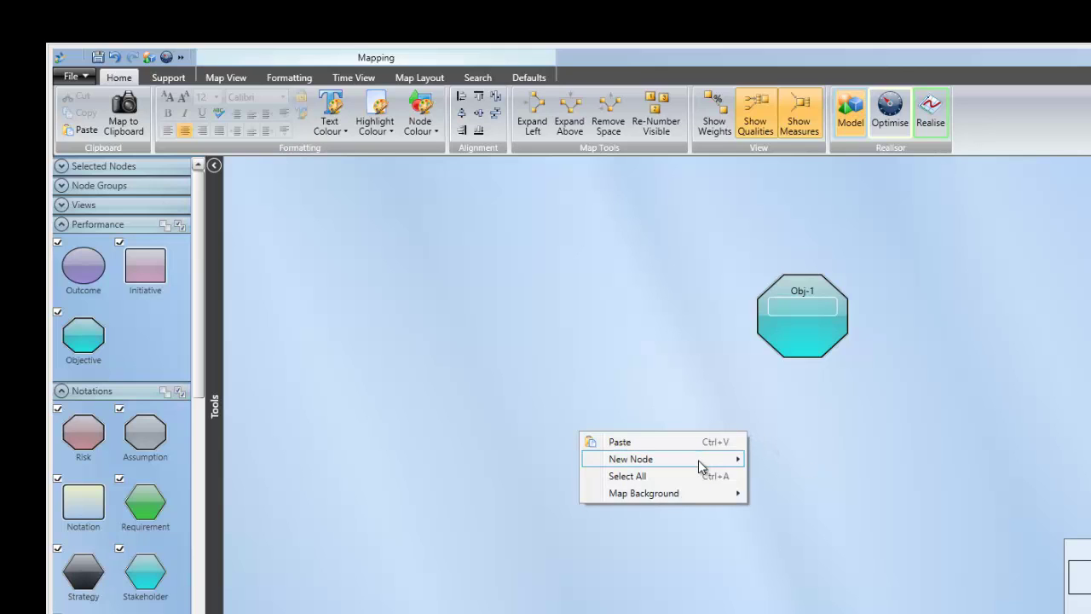
pyautogui.moveTo(699, 465)
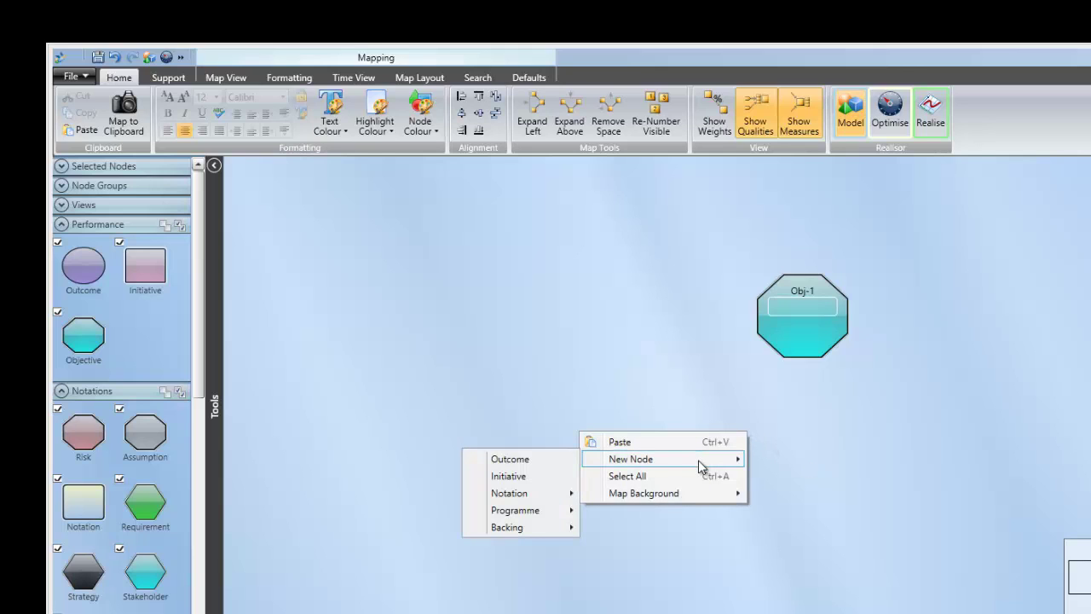
pyautogui.click(552, 468)
# - Copy the Obj-1 objective node and paste a duplicate below it on the map
pyautogui.click(788, 348)
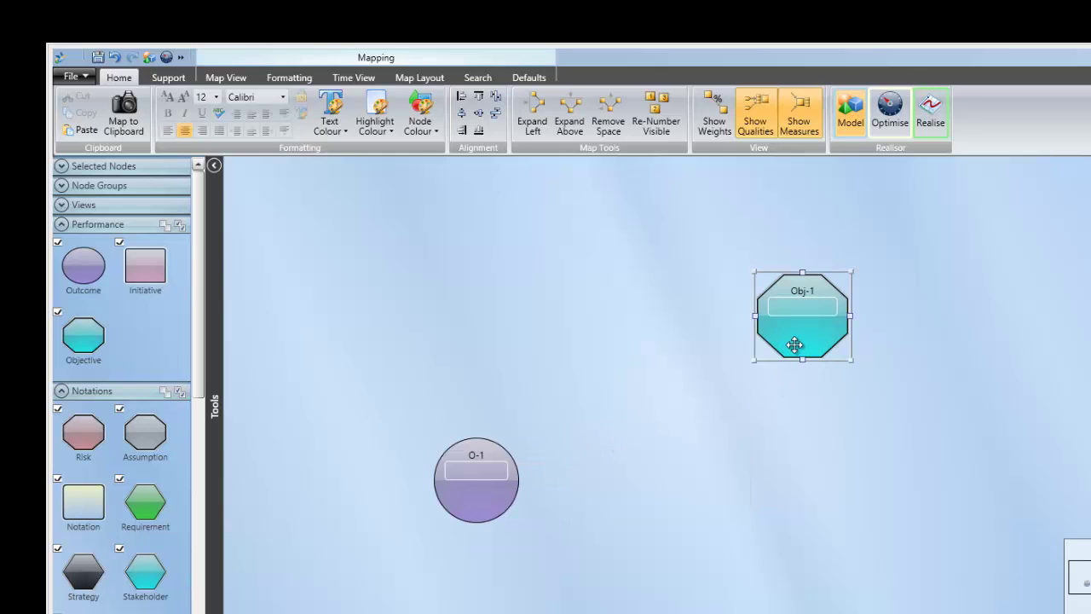
pyautogui.rightClick(791, 348)
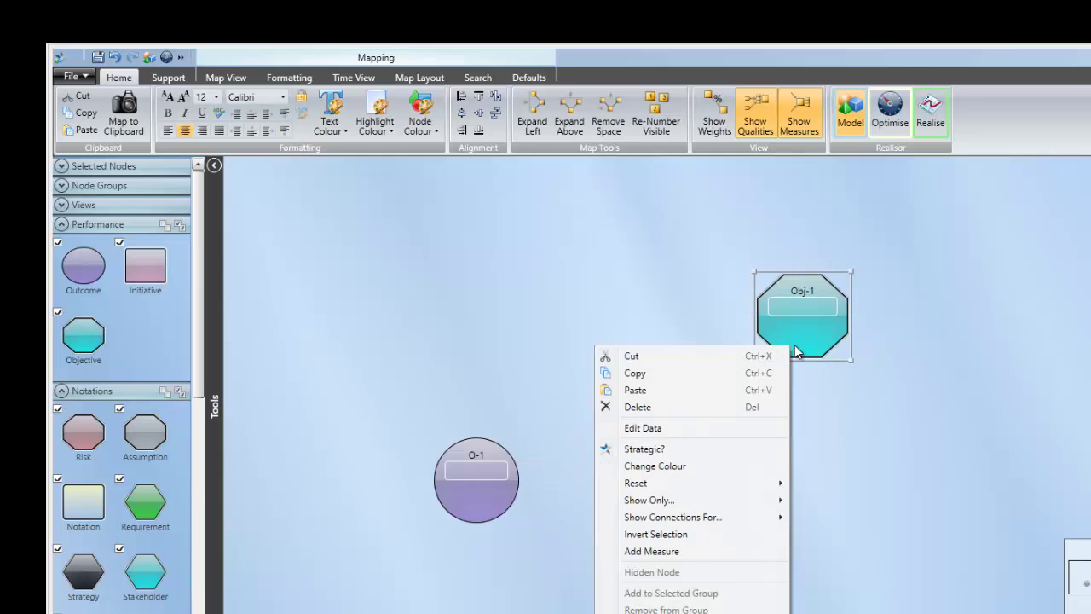
pyautogui.click(728, 375)
pyautogui.click(789, 416)
pyautogui.rightClick(789, 409)
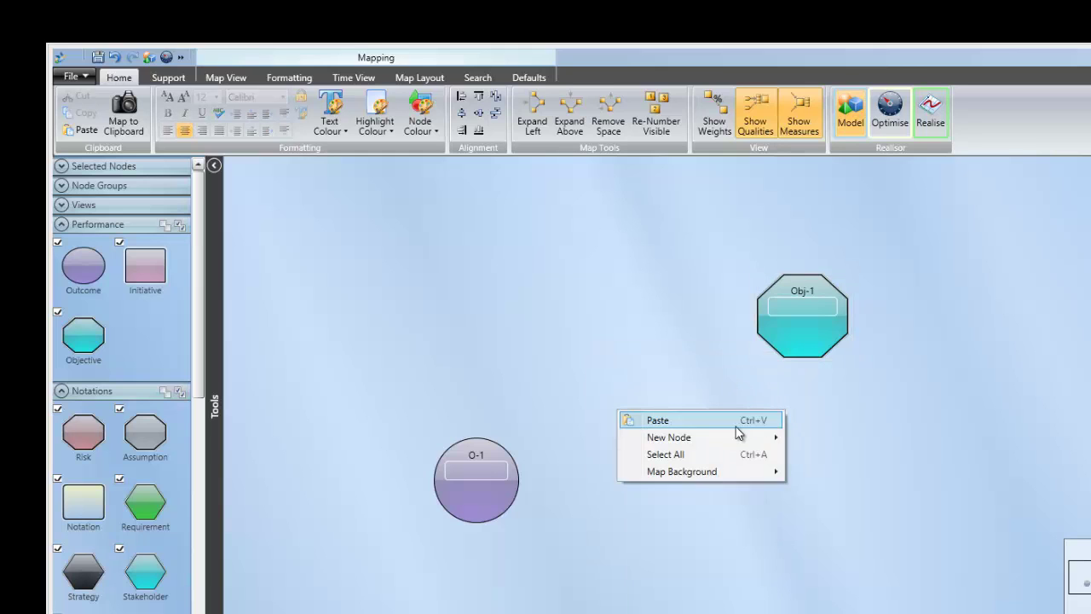
pyautogui.click(740, 418)
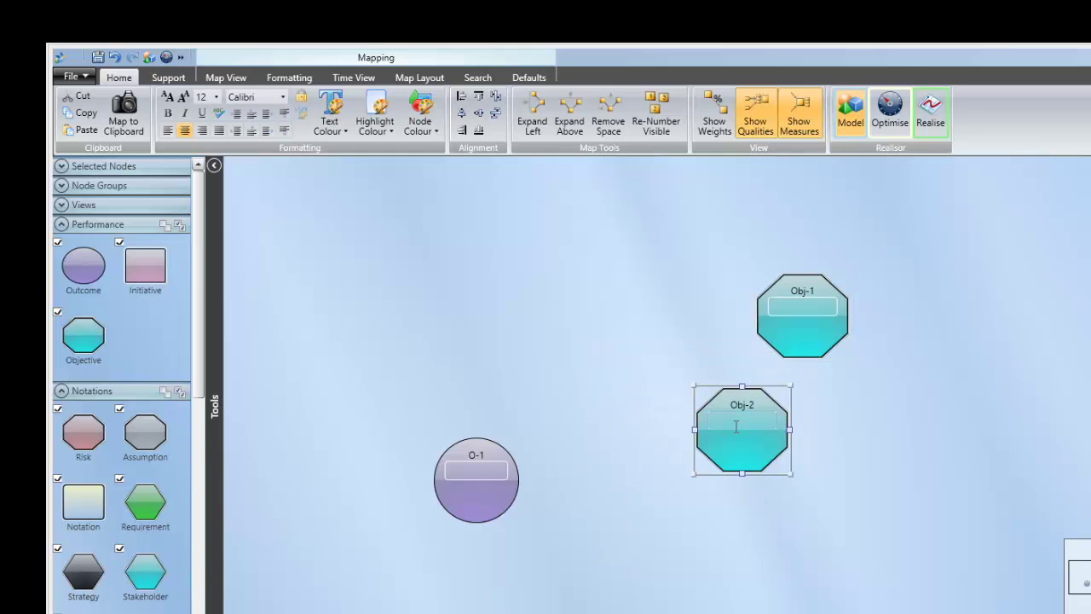
# - Paste another copy of the objective, and space the duplicates with Obj-2 below Obj-1 and Obj-3 to the right of both
pyautogui.click(866, 402)
pyautogui.hotkey('ctrl', 'v')
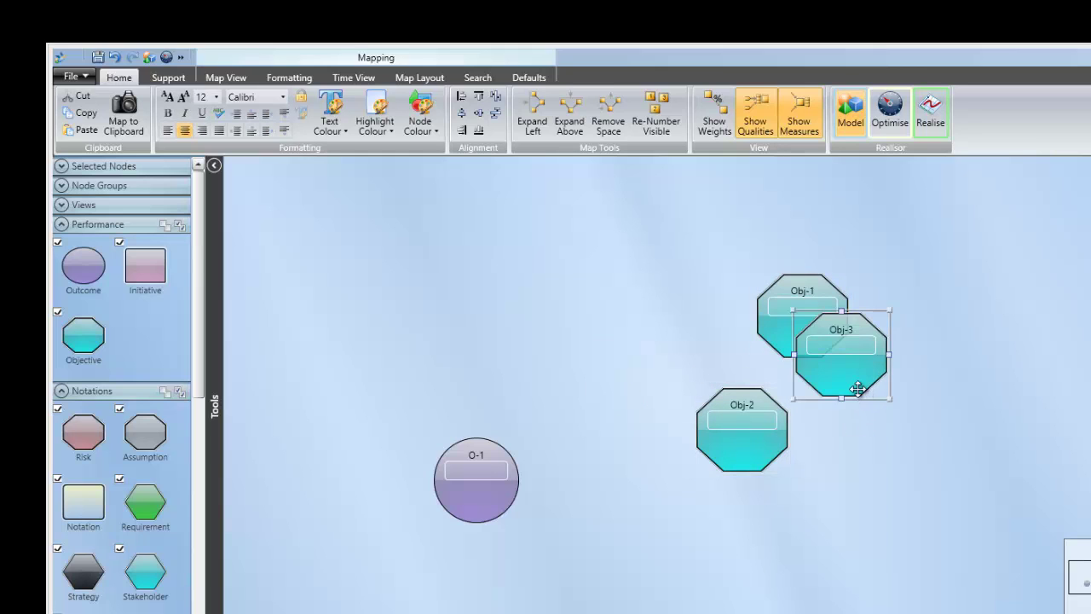
pyautogui.moveTo(858, 384); pyautogui.dragTo(986, 455)
pyautogui.moveTo(759, 452); pyautogui.dragTo(784, 468)
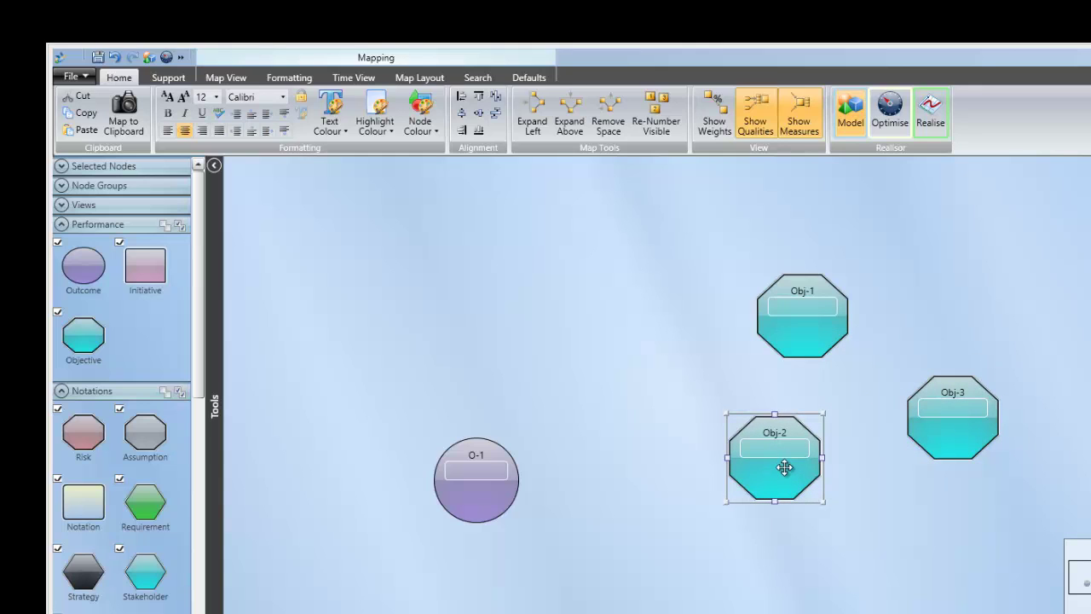
# - Title the Obj-1 node "To Increase Market Share" and link both Obj-1 and Obj-2 to Obj-3
pyautogui.click(806, 305)
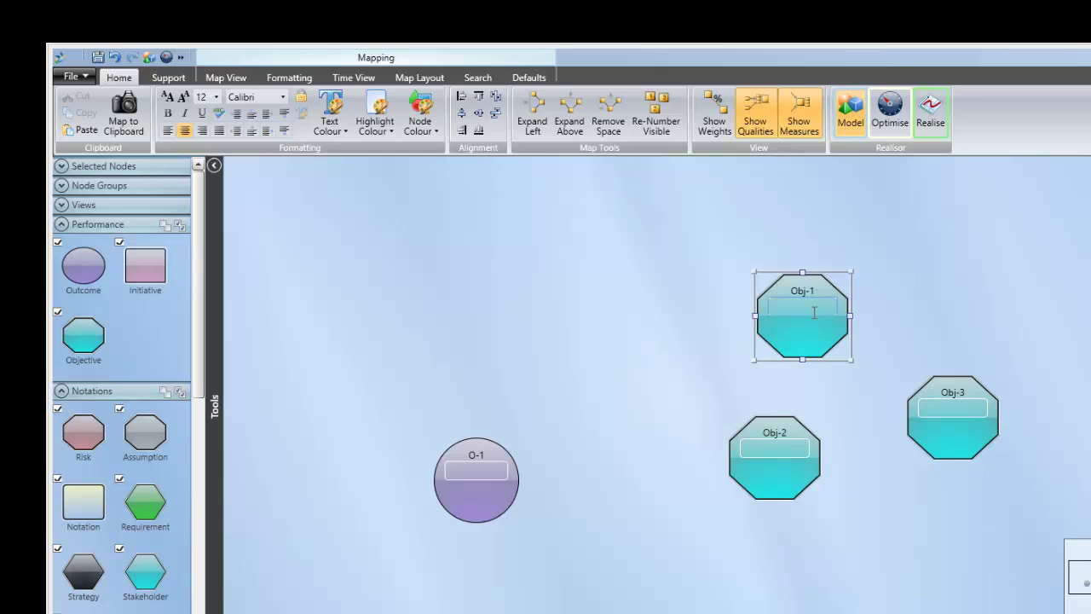
pyautogui.write('To Increase Marketshare')
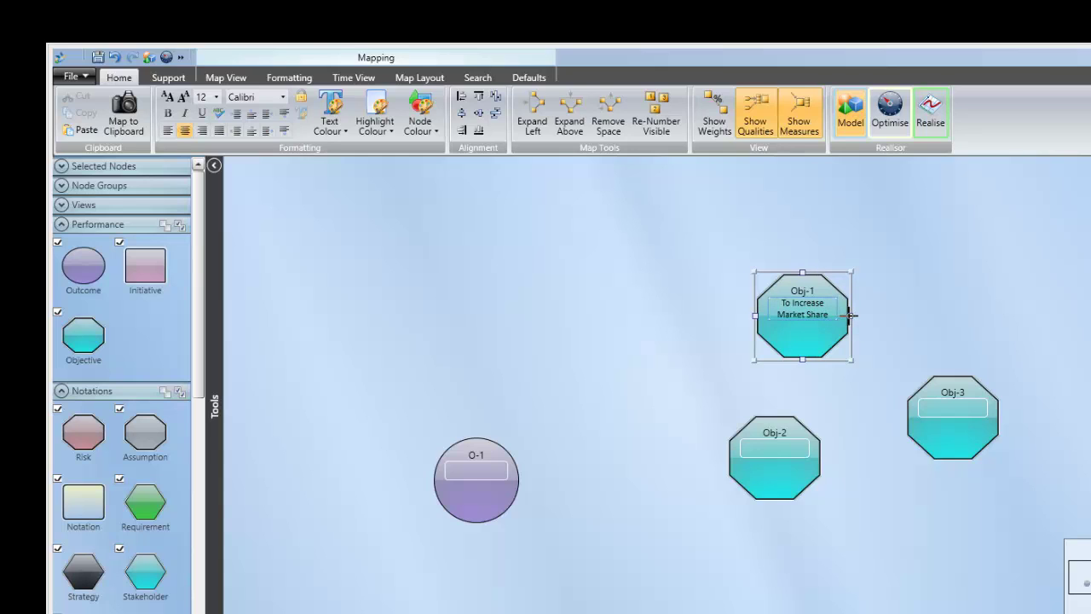
pyautogui.moveTo(846, 315); pyautogui.dragTo(946, 407)
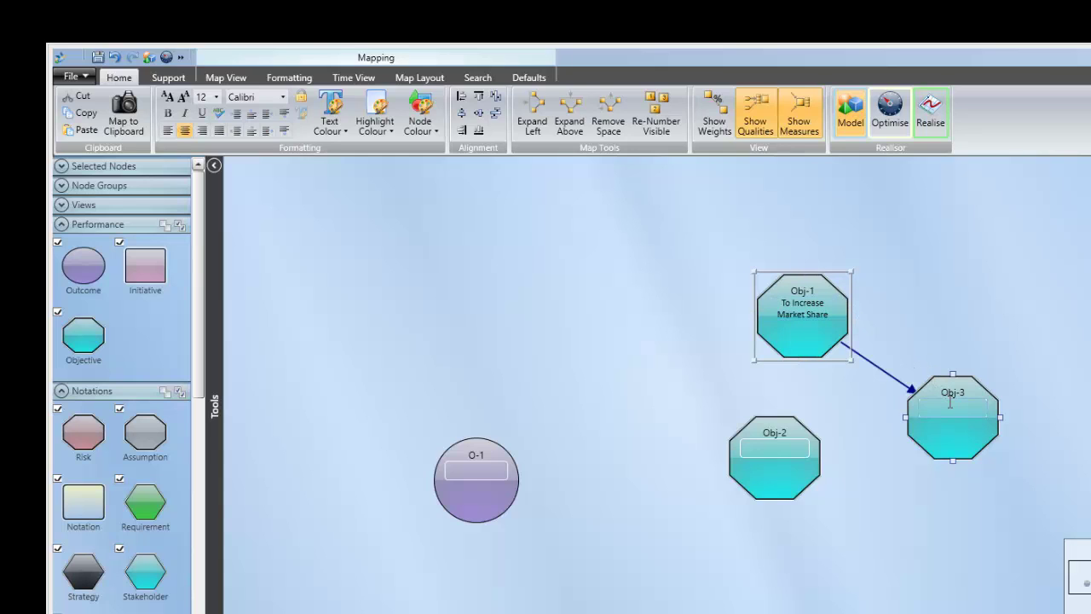
pyautogui.moveTo(818, 456); pyautogui.dragTo(914, 429)
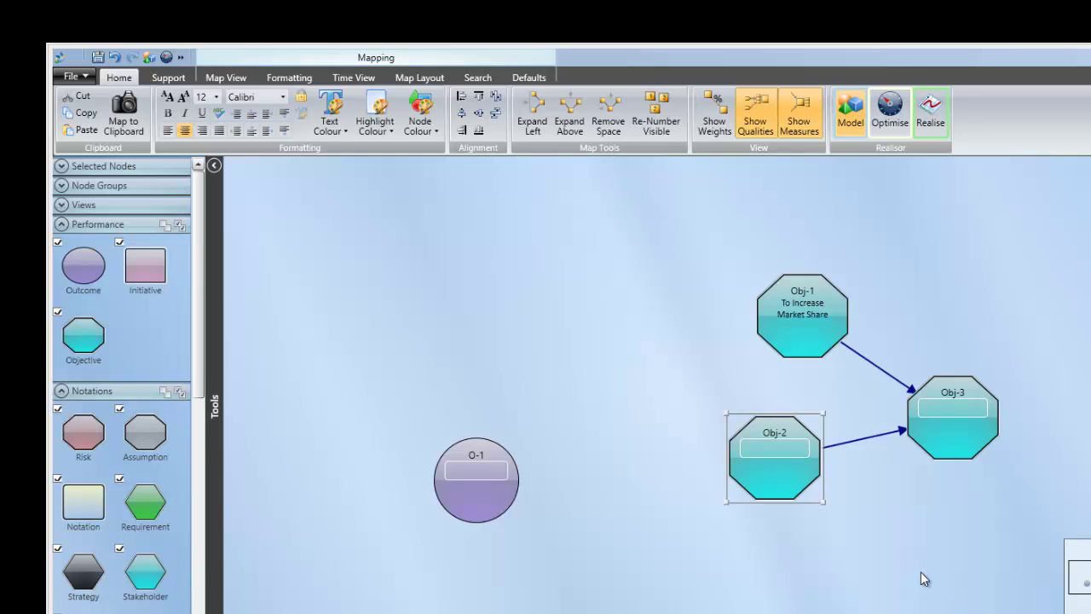
# - Enlarge the Obj-2 node slightly and change its colour to the theme orange
pyautogui.moveTo(824, 502)
pyautogui.moveTo(823, 502); pyautogui.dragTo(841, 518)
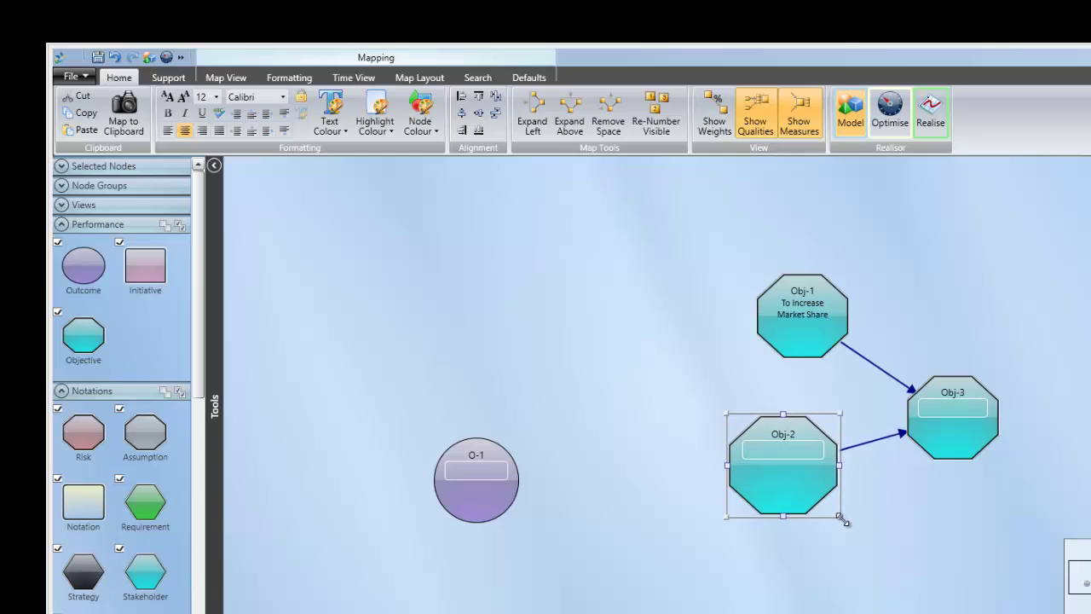
pyautogui.rightClick(780, 482)
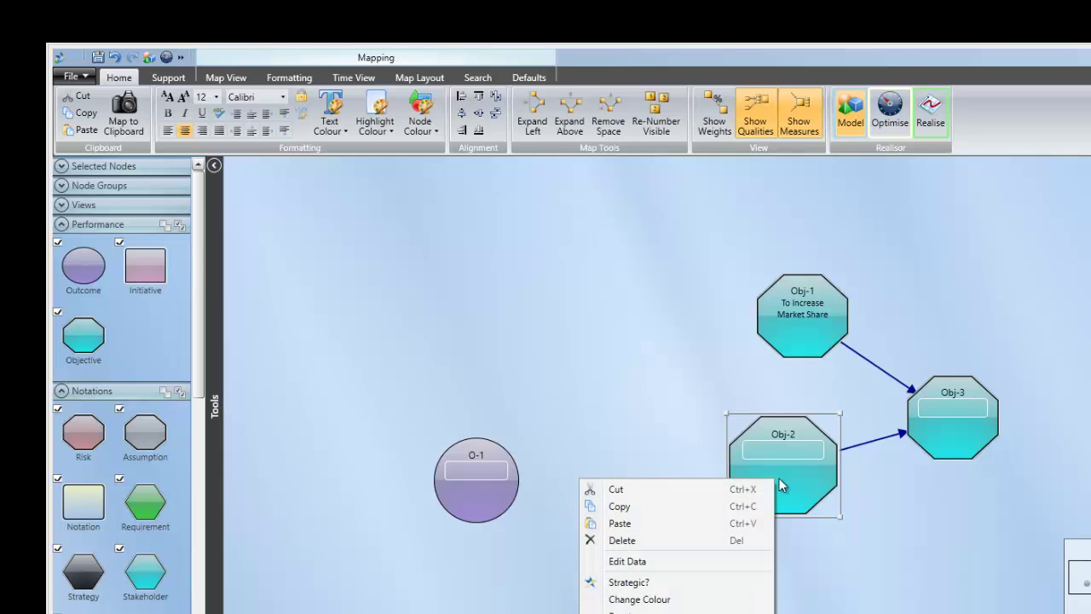
pyautogui.click(704, 598)
pyautogui.click(624, 364)
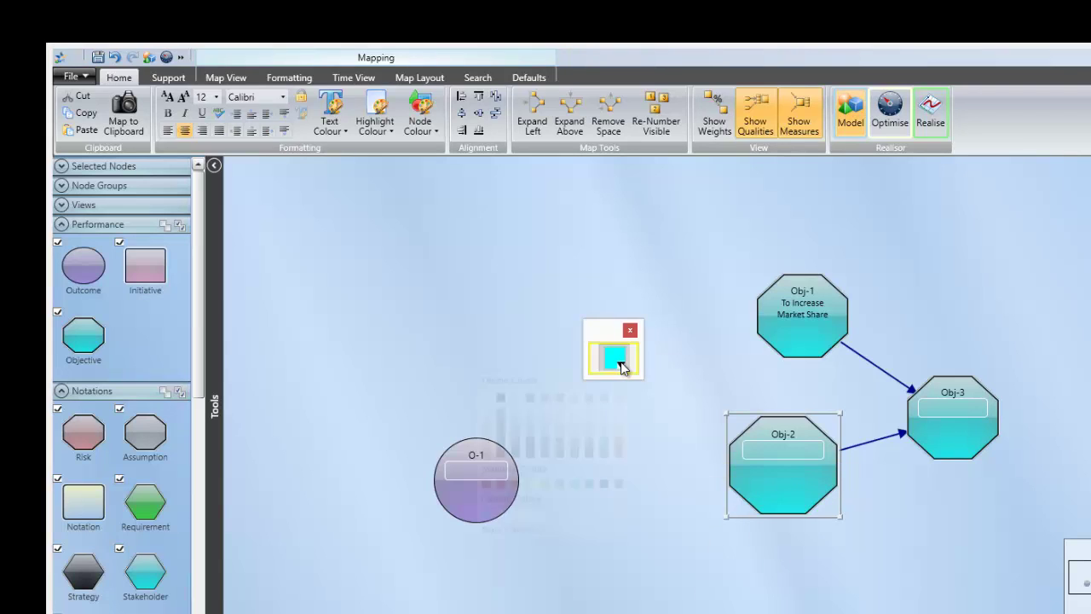
pyautogui.click(619, 398)
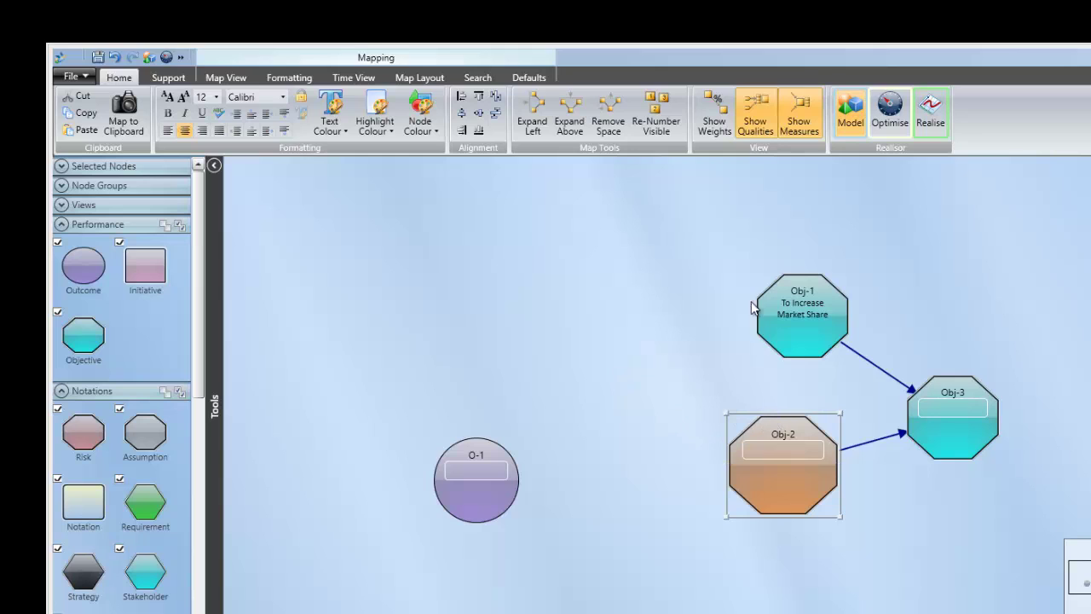
# - Reset the orange Obj-2 node to its default size
pyautogui.click(796, 287)
pyautogui.click(778, 427)
pyautogui.rightClick(778, 428)
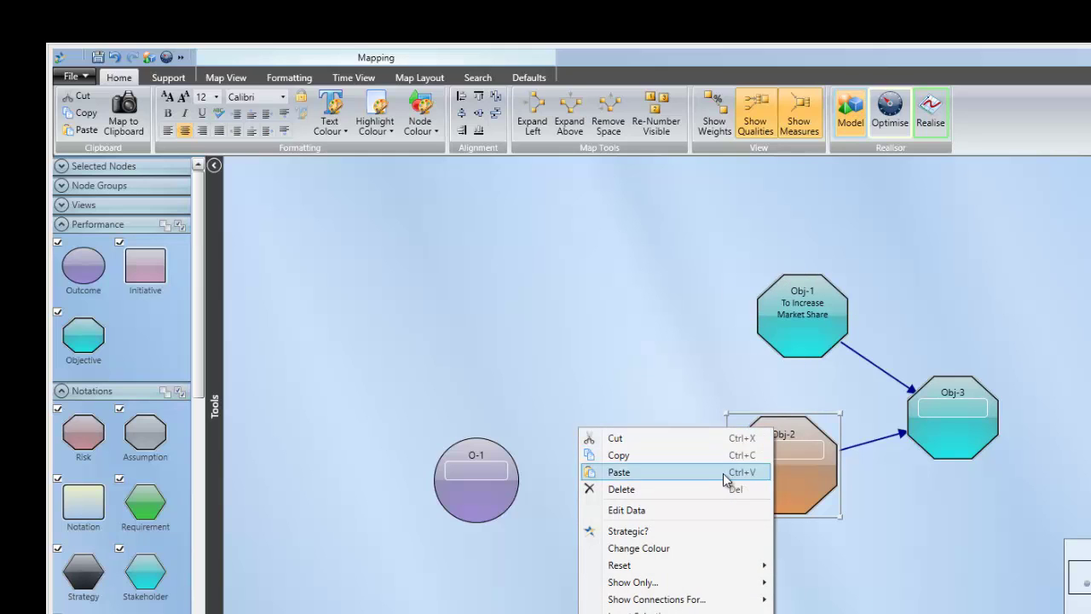
pyautogui.moveTo(725, 565)
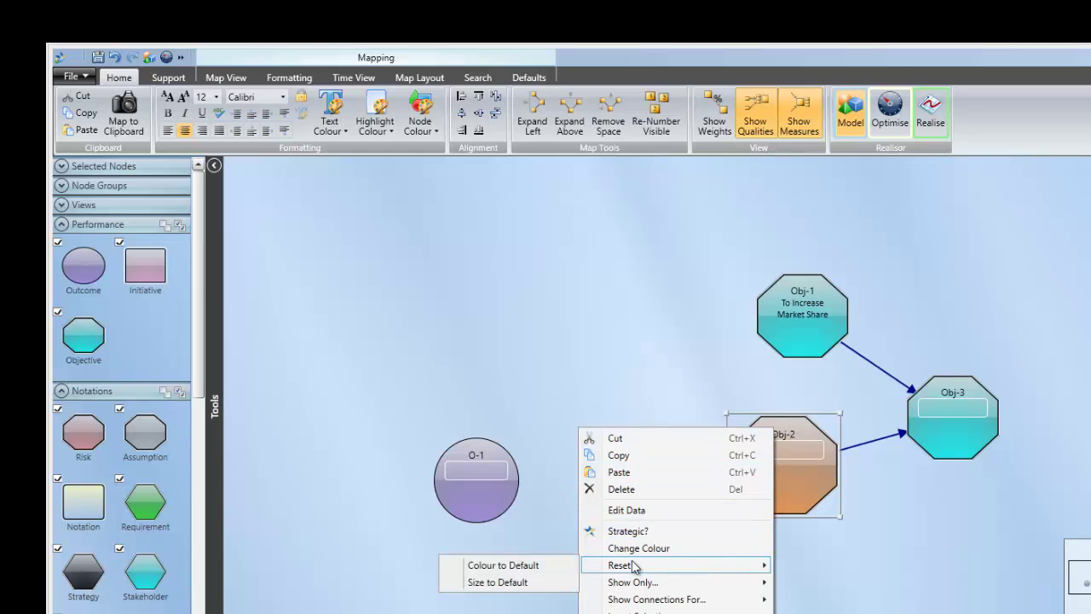
pyautogui.click(511, 583)
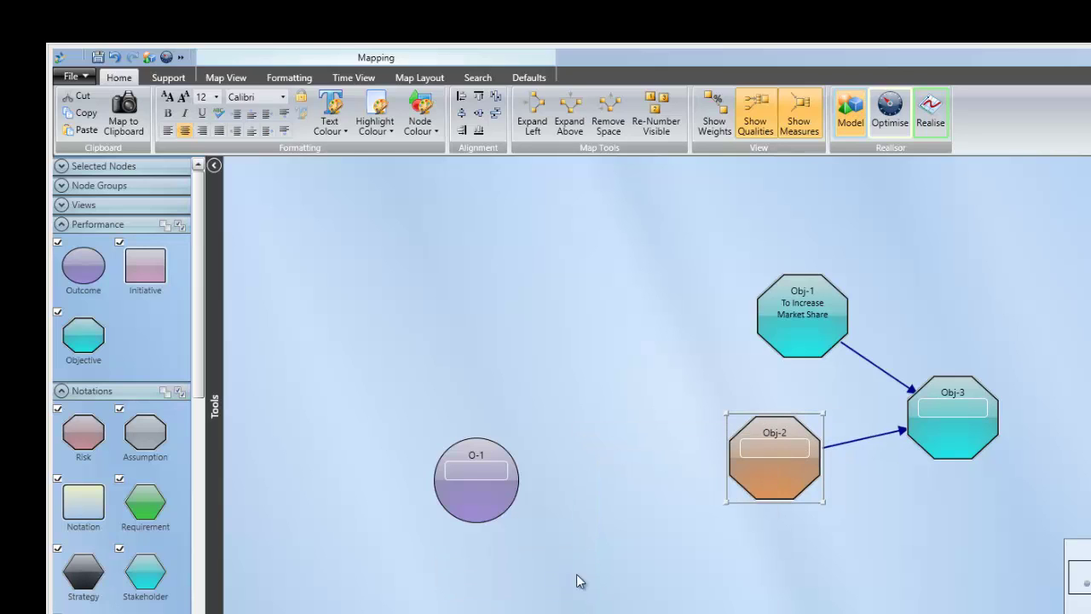
# - Change the colour of the Obj-1 and Obj-3 nodes together to the theme orange
pyautogui.moveTo(707, 233); pyautogui.dragTo(1025, 480)
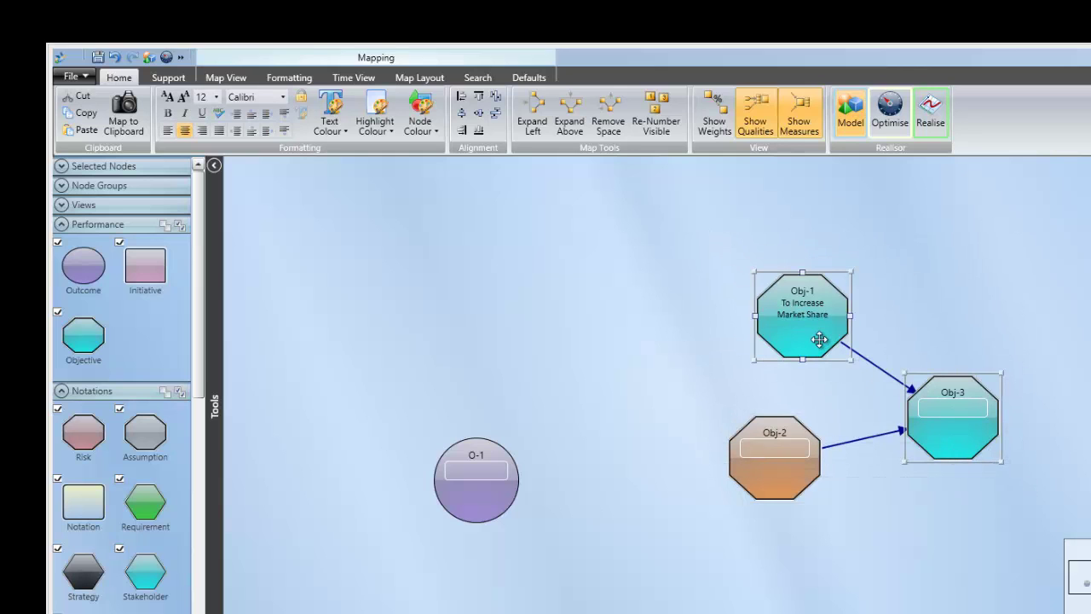
pyautogui.rightClick(821, 340)
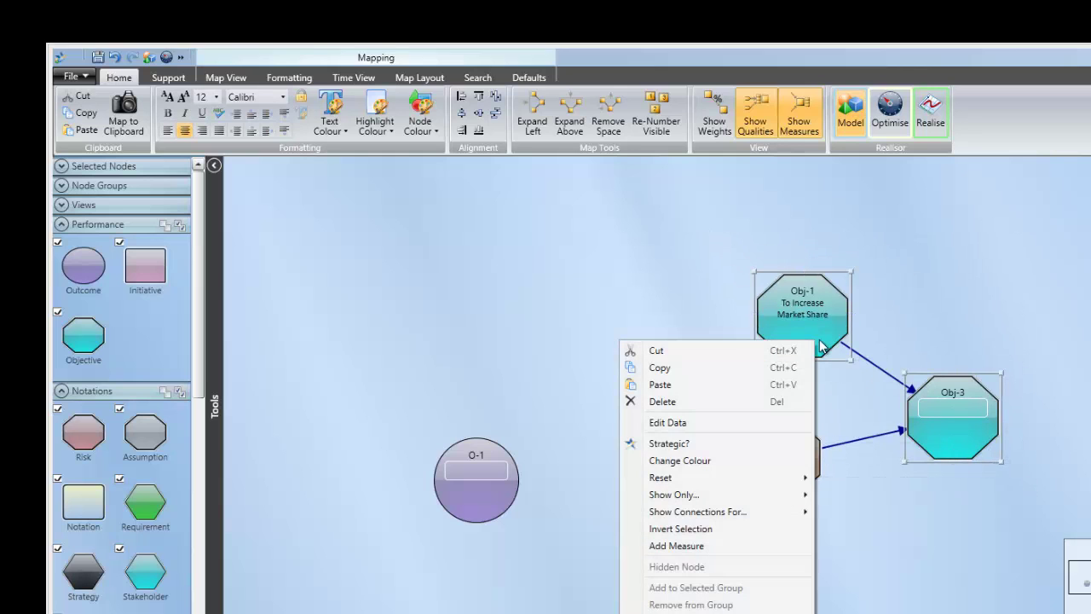
pyautogui.click(729, 460)
pyautogui.click(620, 364)
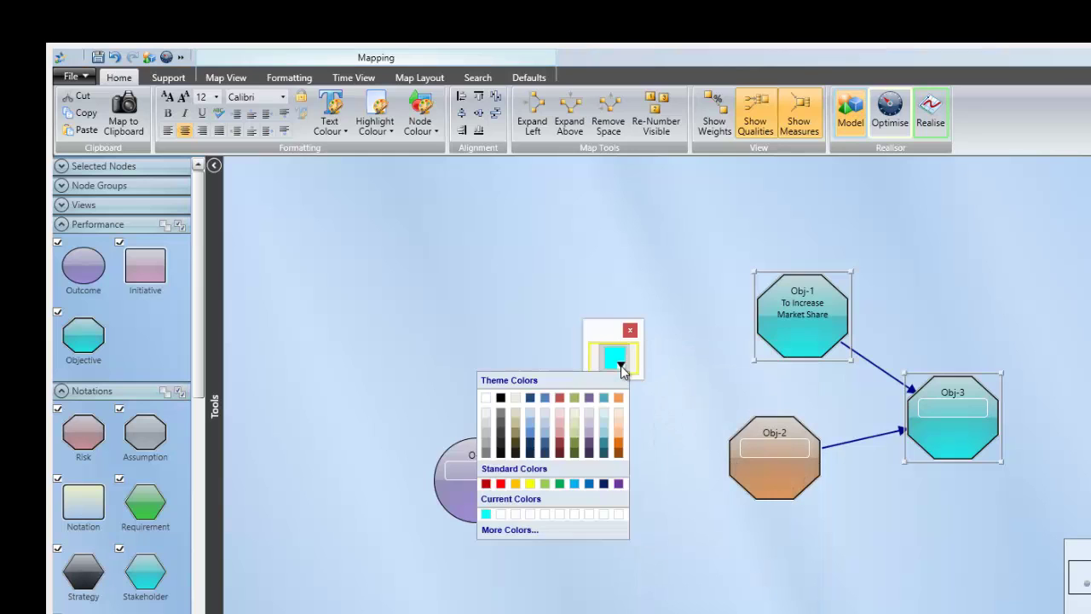
pyautogui.click(623, 396)
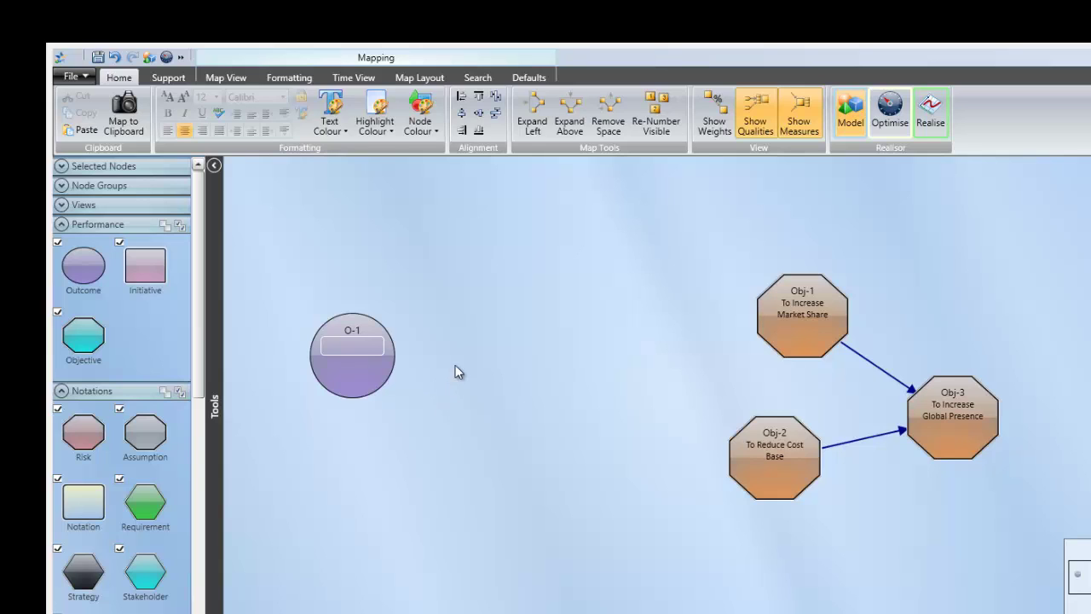
# - Add a second Outcome node below O-1, and paste copies of both outcome nodes onto the map
pyautogui.moveTo(73, 264); pyautogui.dragTo(337, 453)
pyautogui.click(301, 323)
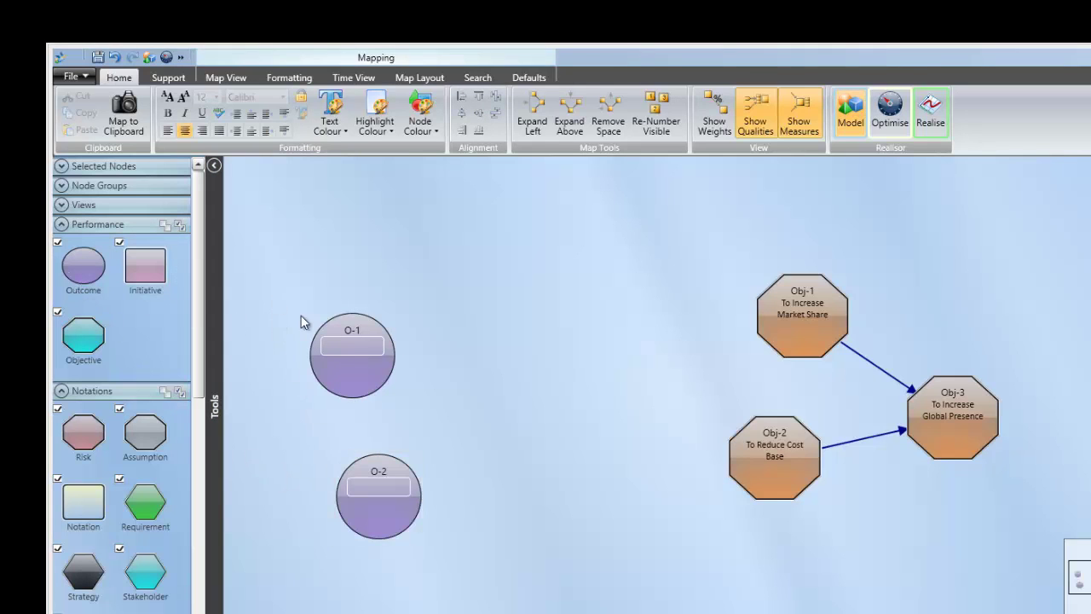
pyautogui.moveTo(273, 296); pyautogui.dragTo(456, 556)
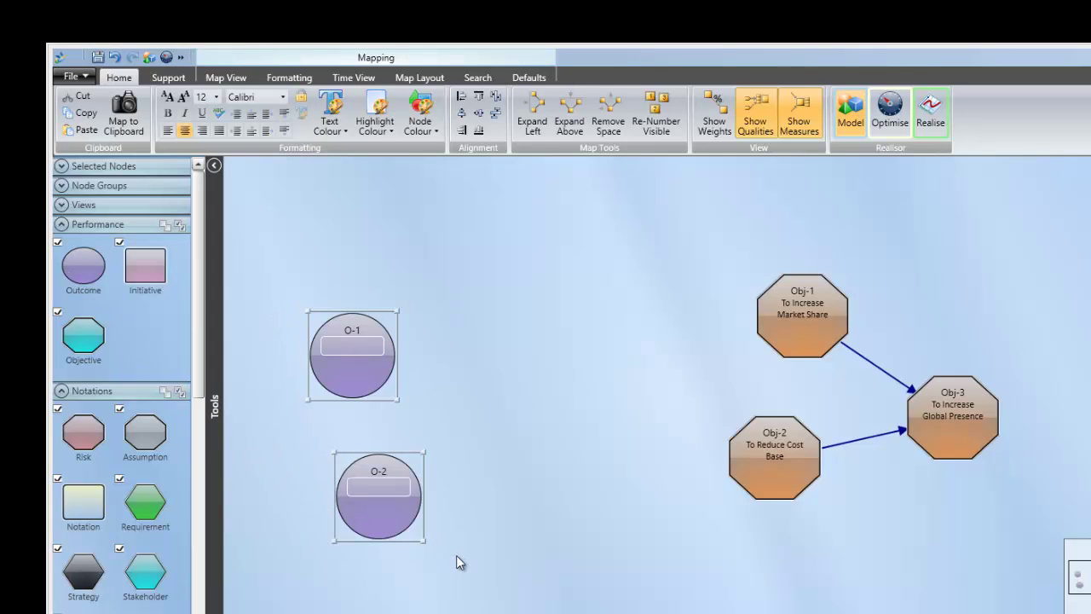
pyautogui.hotkey('ctrl', 'c')
pyautogui.rightClick(451, 344)
pyautogui.click(396, 349)
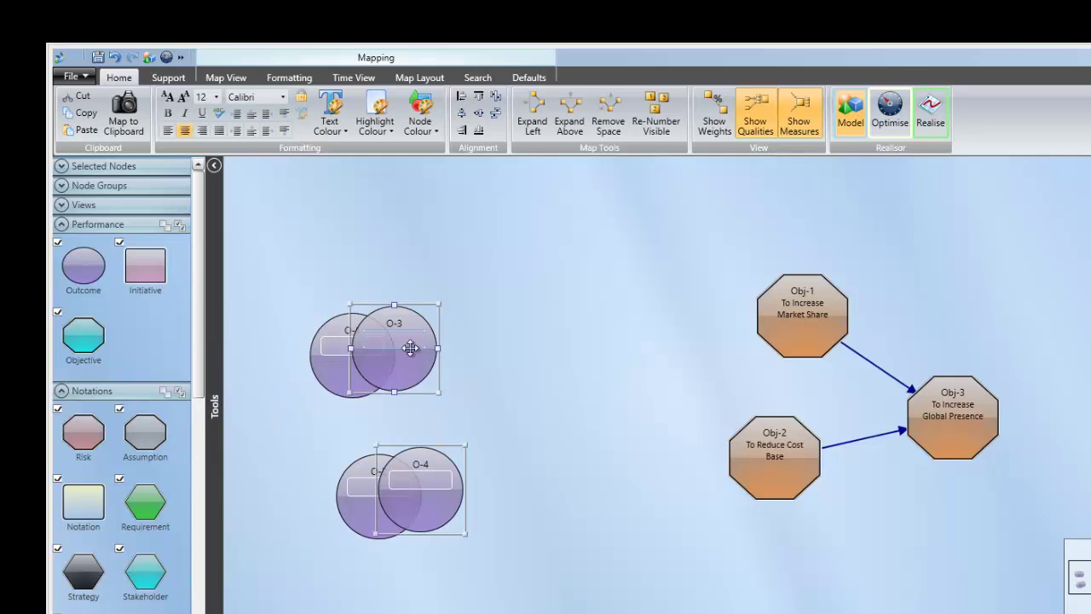
# - Move the O-3 and O-4 copies clear of the originals, then paste another outcome pair and place it between O-3/O-4 and the objectives
pyautogui.moveTo(411, 347); pyautogui.dragTo(493, 344)
pyautogui.rightClick(568, 333)
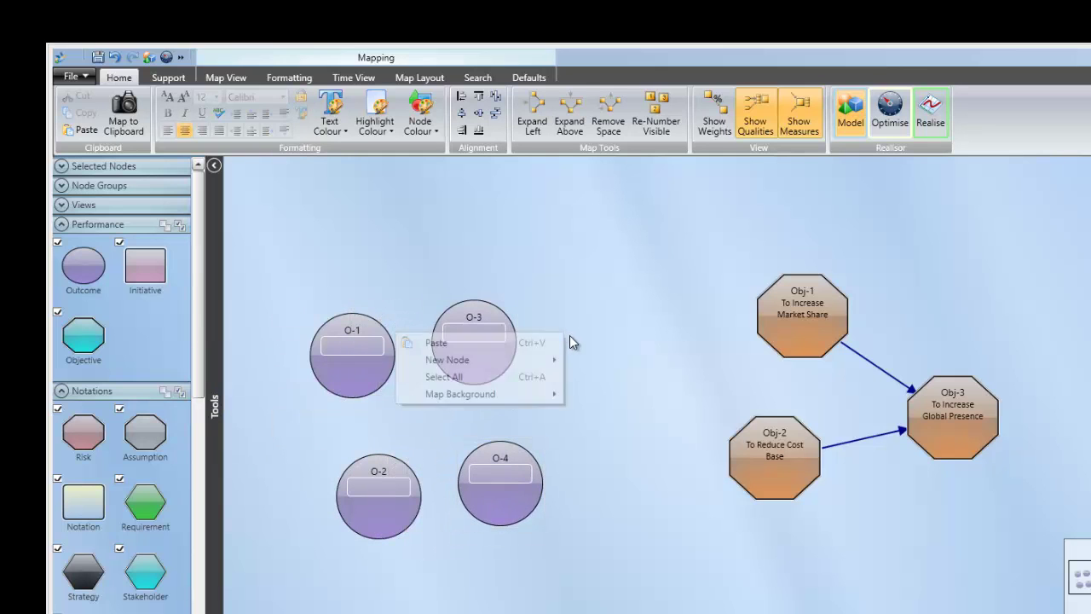
pyautogui.click(497, 342)
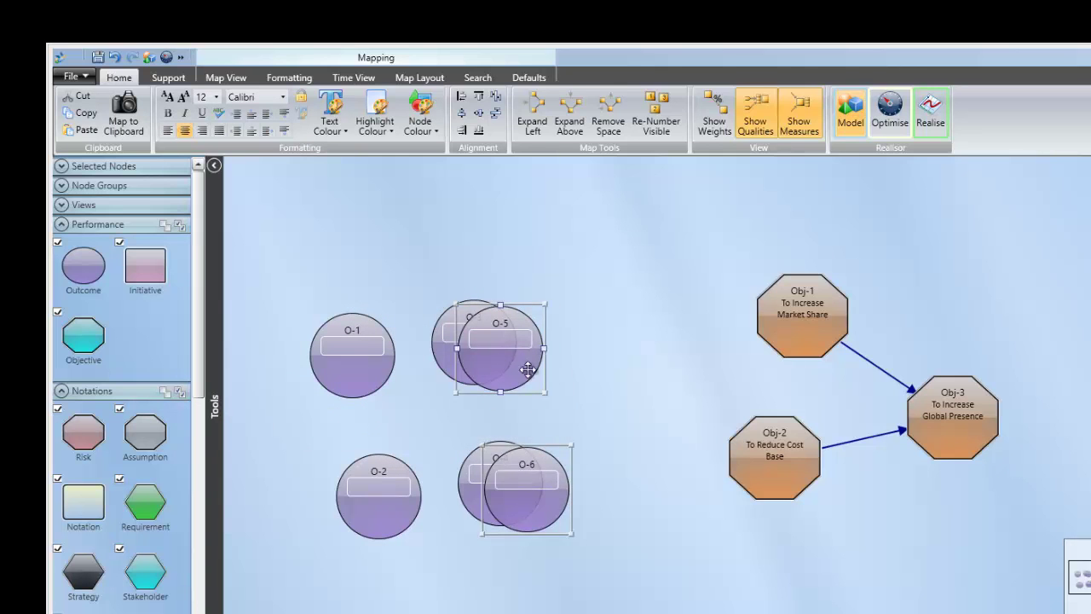
pyautogui.moveTo(528, 369); pyautogui.dragTo(646, 370)
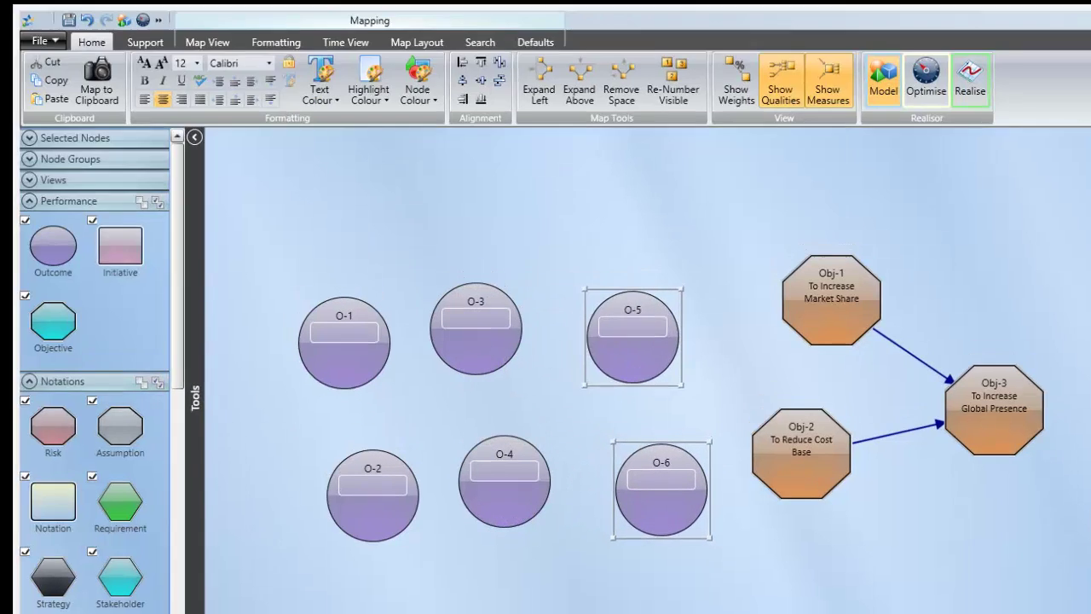
# - Label the O-1 outcome node "Increased Sales"
pyautogui.click(324, 347)
pyautogui.click(356, 344)
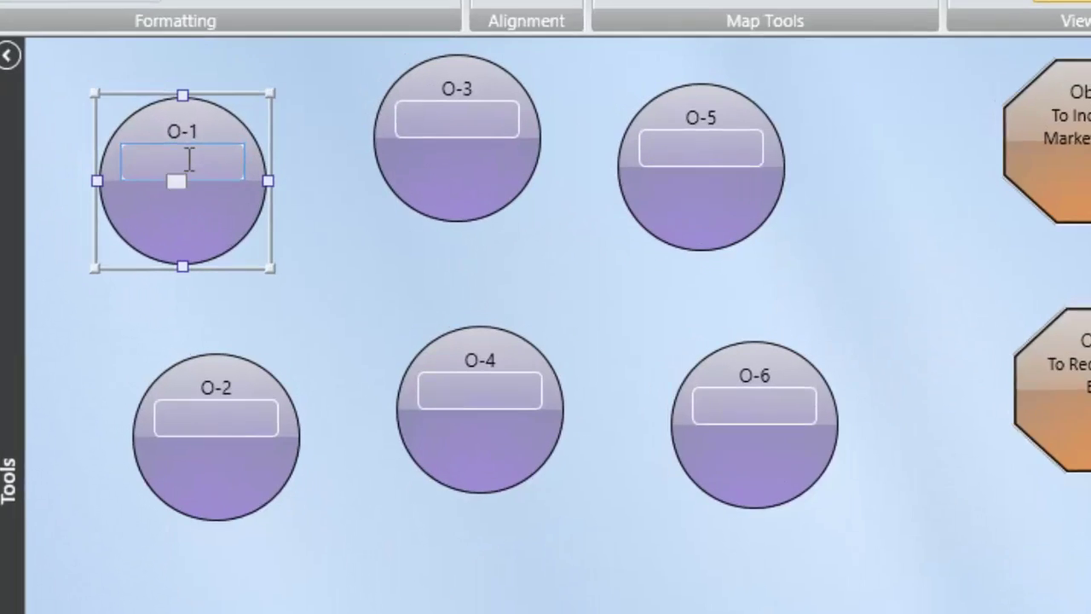
pyautogui.write('In')
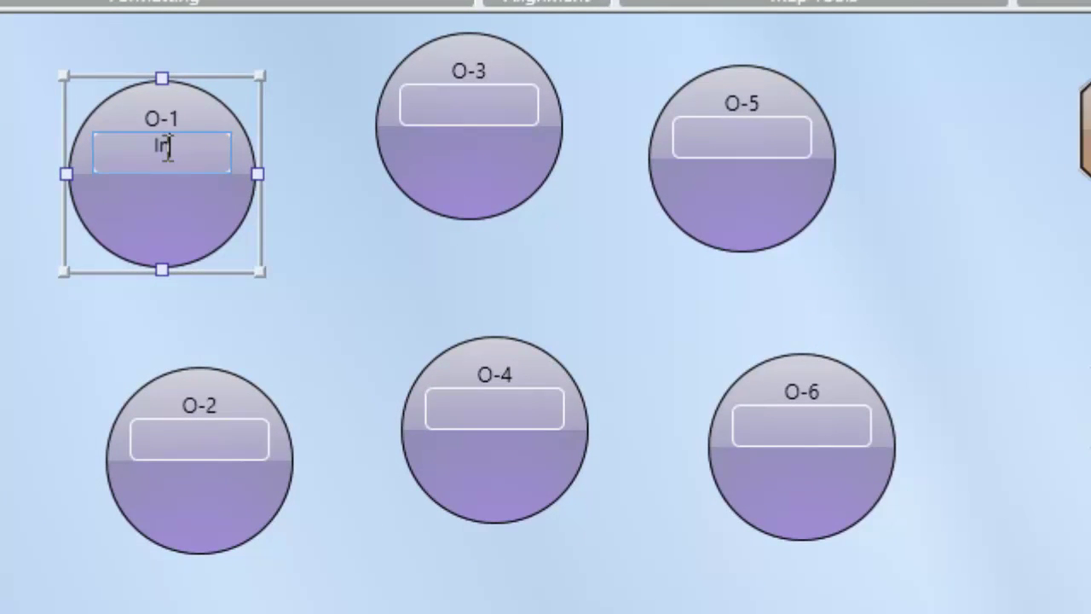
pyautogui.write('creased ')
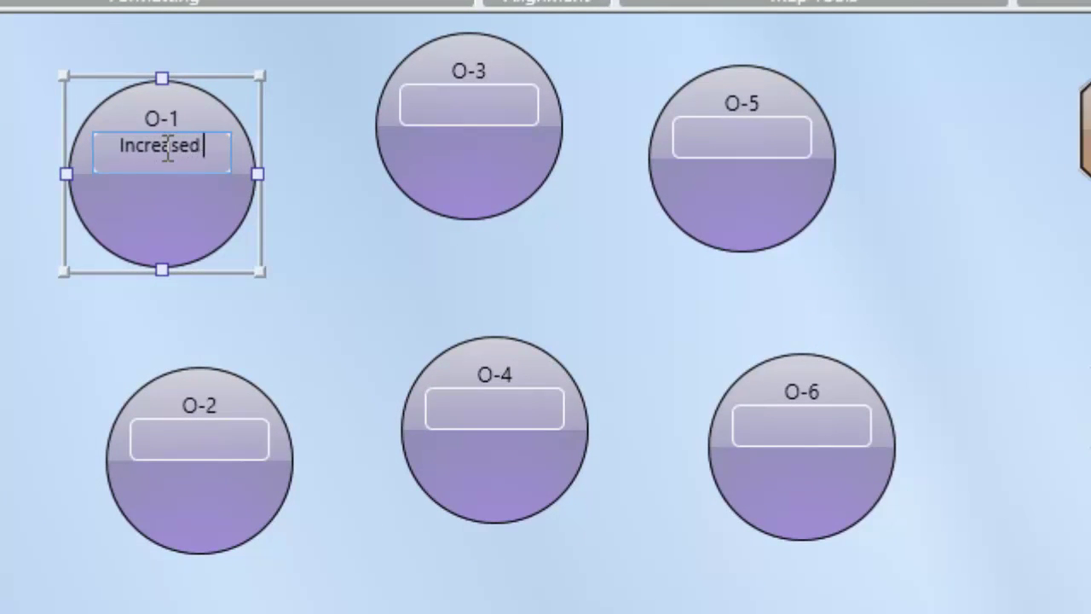
pyautogui.write('Sales')
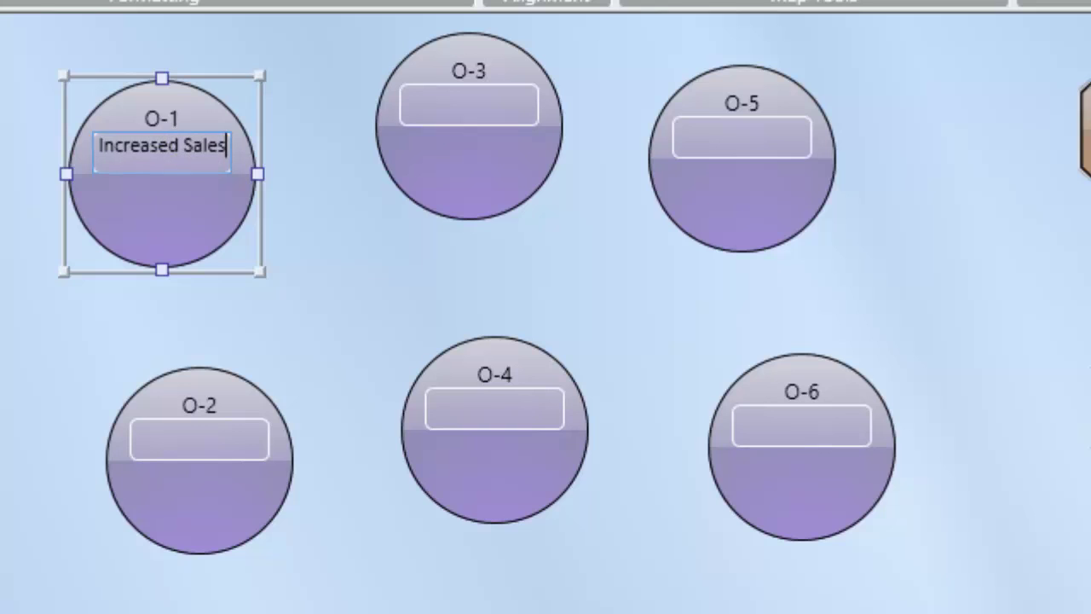
pyautogui.press('Return')
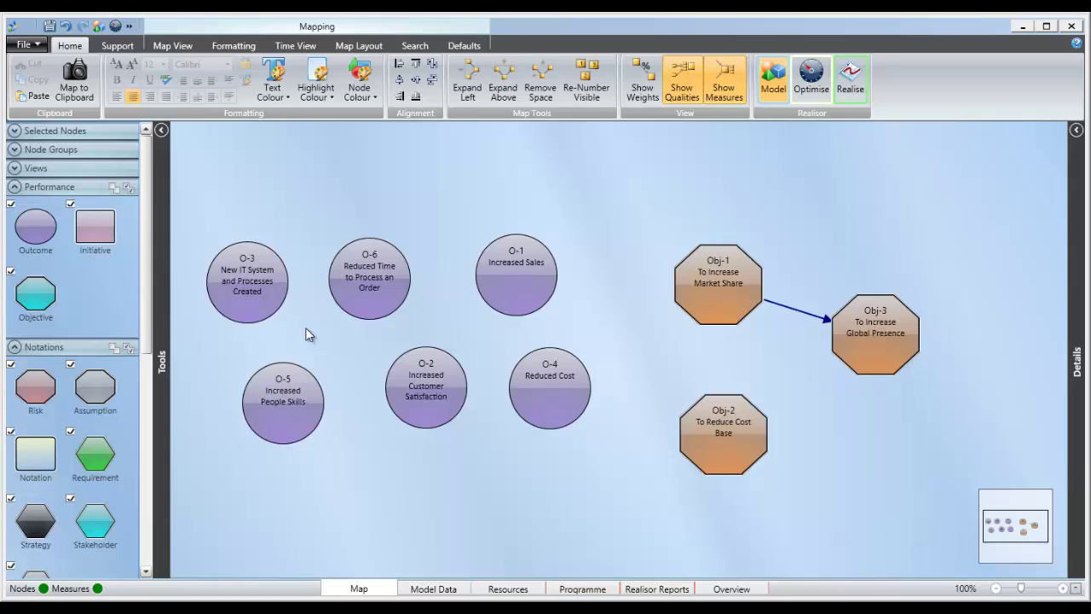
# - Link the O-3 New IT System outcome to O-6 Reduced Time to Process an Order, and O-6 to O-2 Increased Customer Satisfaction
pyautogui.click(284, 290)
pyautogui.click(290, 281)
pyautogui.moveTo(291, 283); pyautogui.dragTo(350, 279)
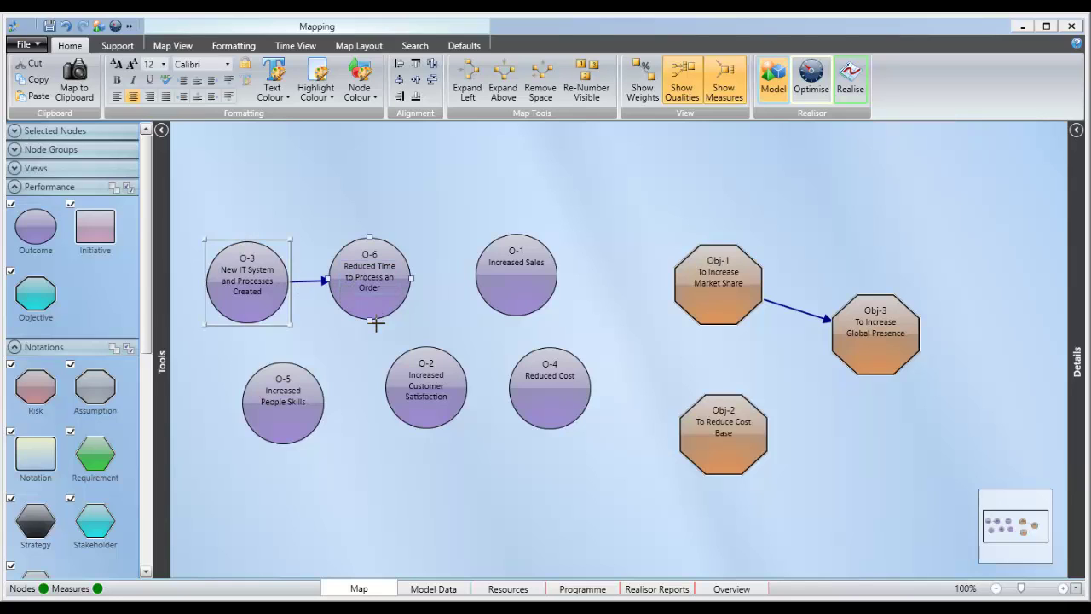
pyautogui.moveTo(375, 324); pyautogui.dragTo(403, 365)
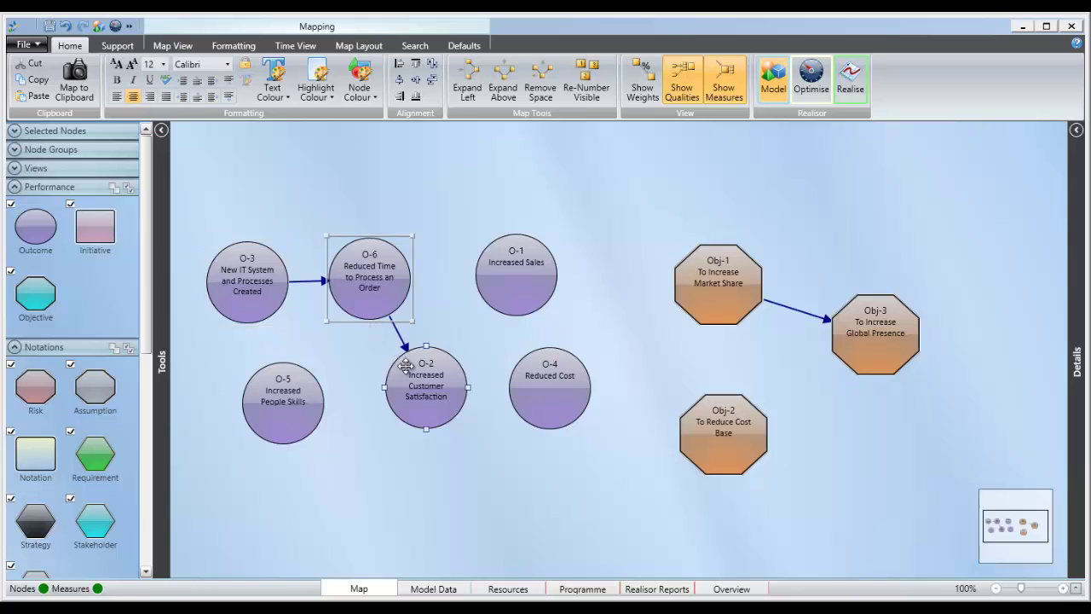
pyautogui.click(467, 383)
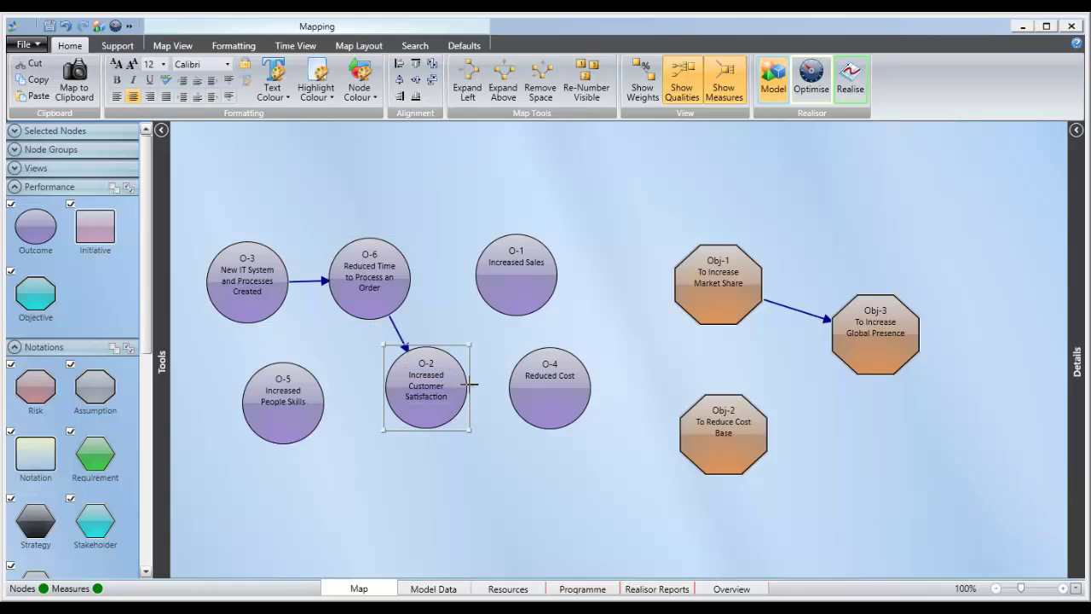